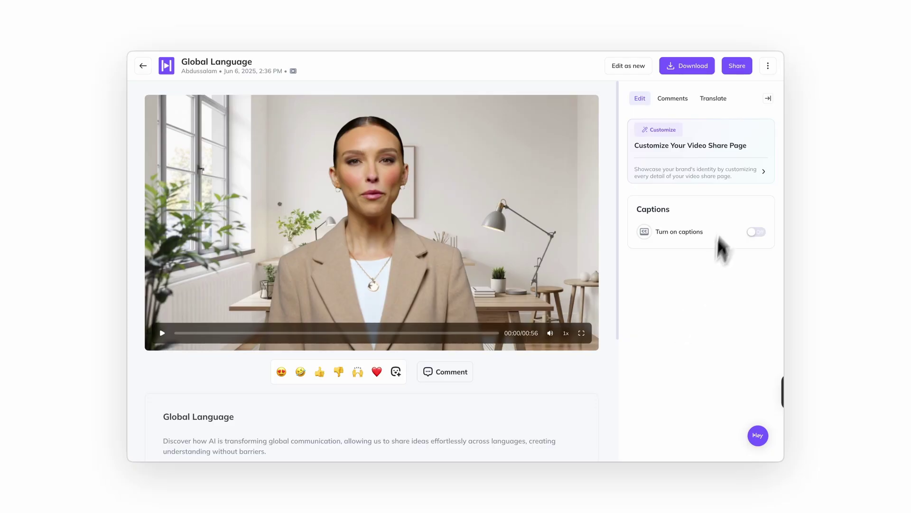
- Start a translation of the Global Language video and add Spanish (Spain) as a target language
left_click(723, 103)
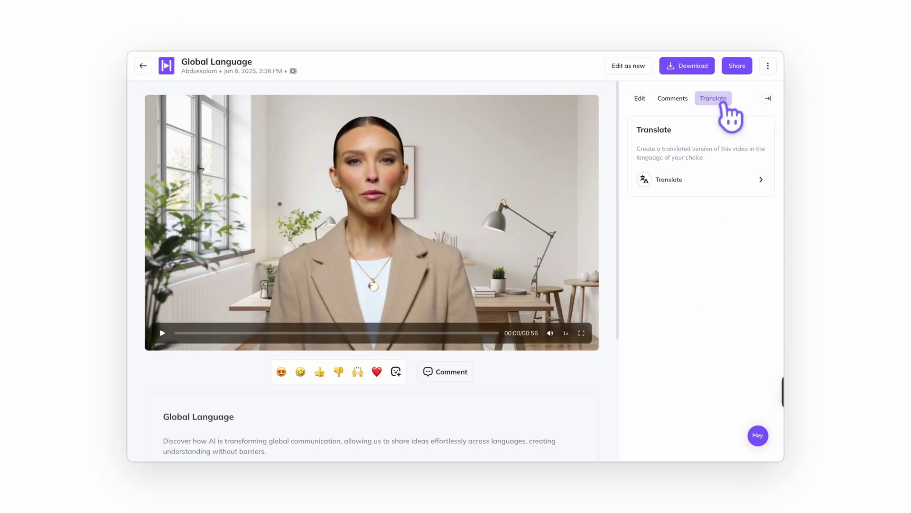
left_click(736, 186)
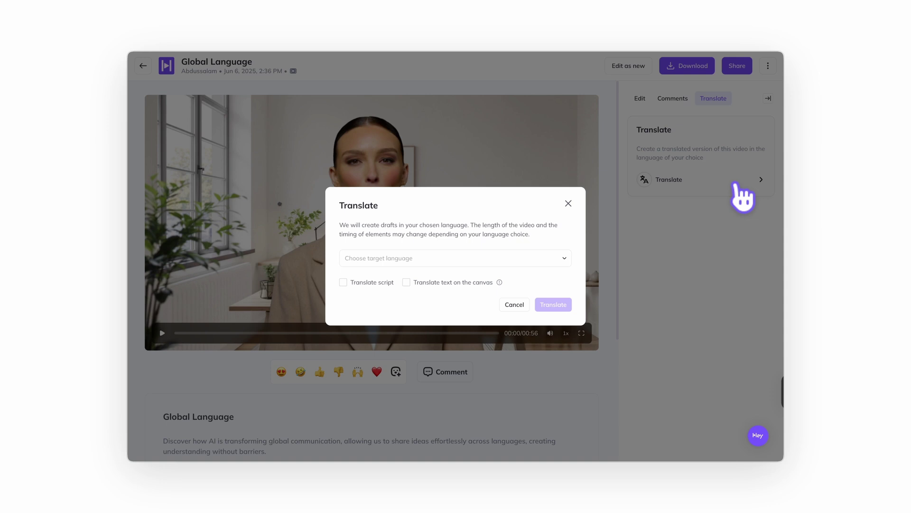
left_click(455, 266)
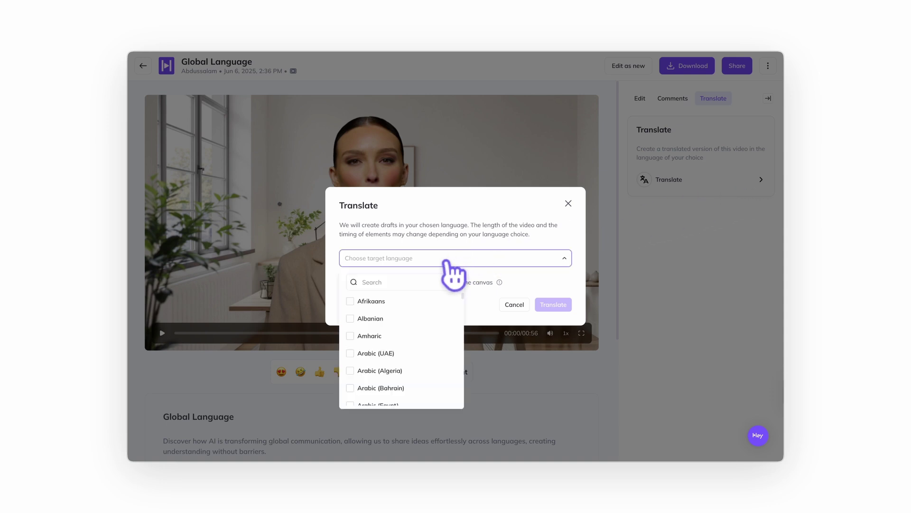
left_click(412, 282)
type("spa")
left_click(399, 298)
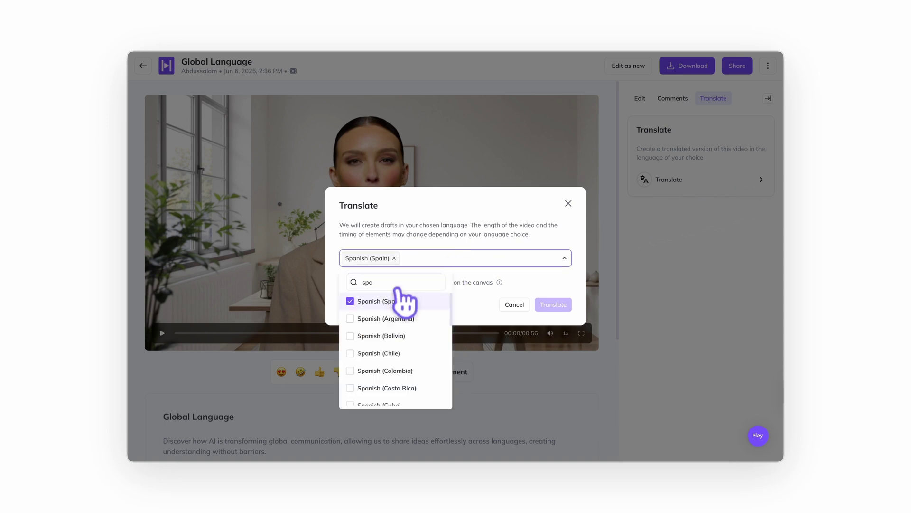
- Add Italian (Italy) as a second target language and include the script in the translation
triple_click(399, 282)
type("ita")
left_click(393, 302)
triple_click(393, 281)
key("BackSpace")
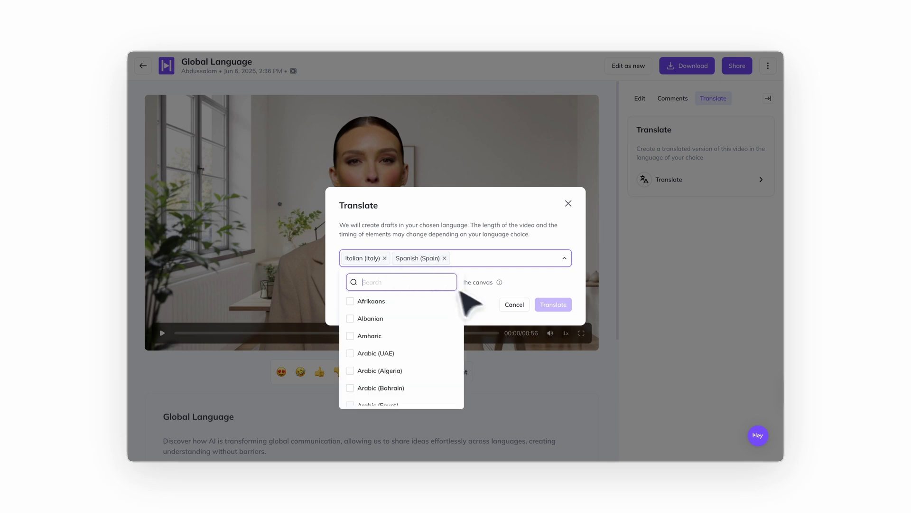
left_click(462, 293)
left_click(349, 285)
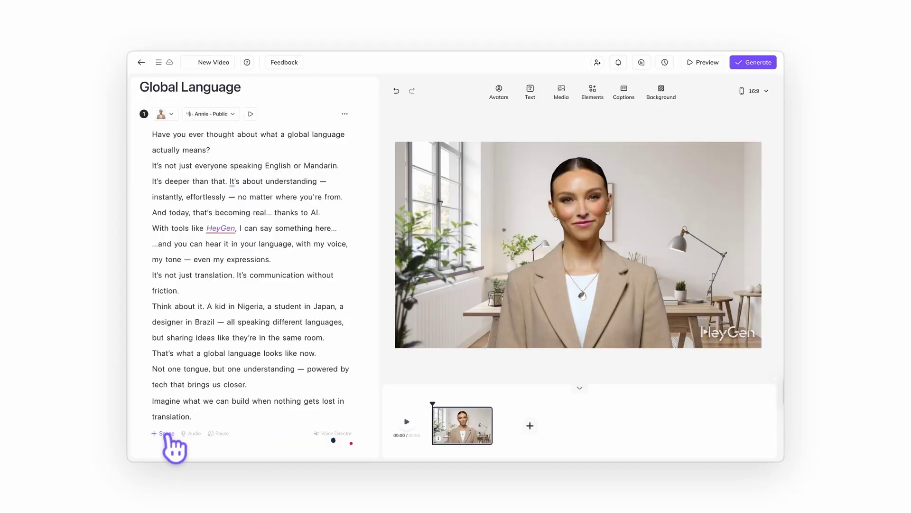
- Add a new scene 2 and paste a copy of scene 1's full English script into it
left_click(167, 434)
scroll(263, 372, "down", 2)
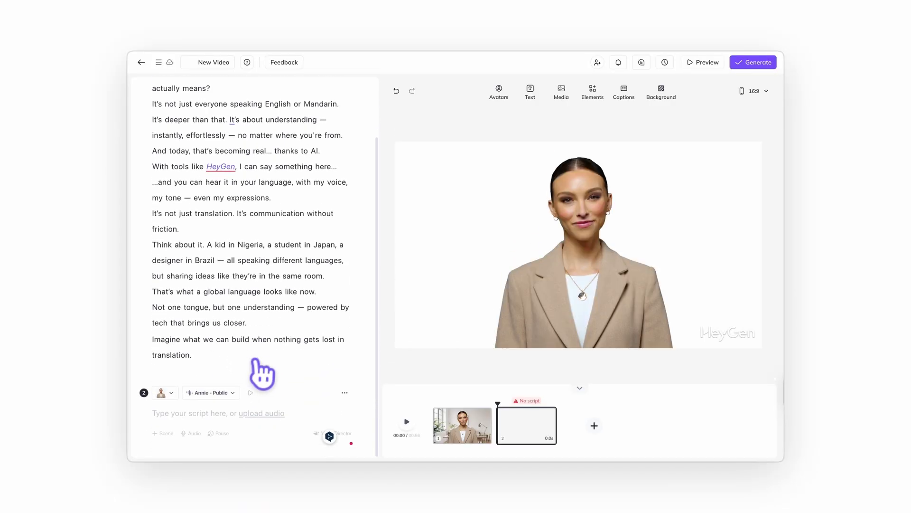
left_click(263, 276)
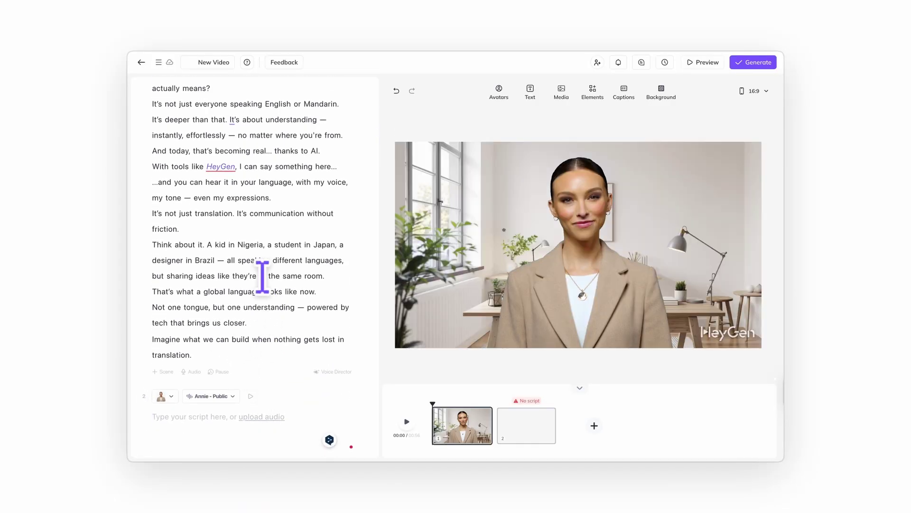
key("ctrl+a")
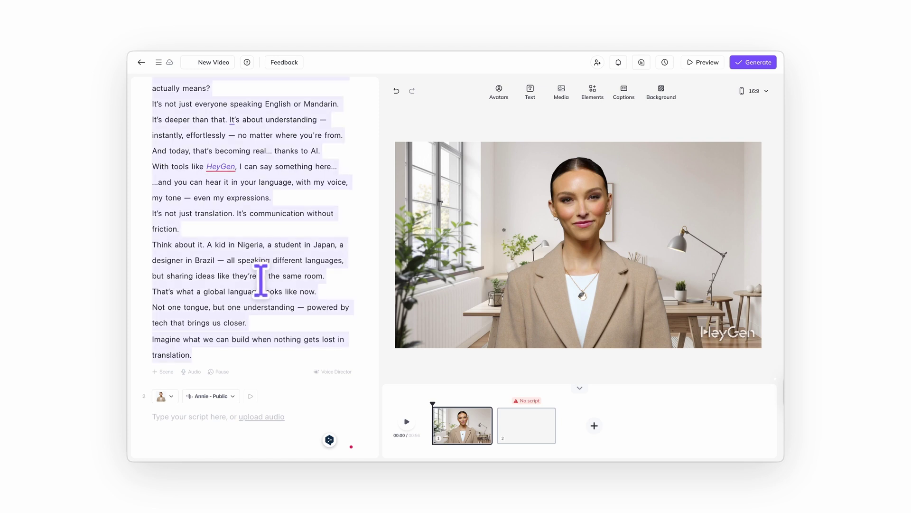
scroll(209, 362, "down", 1)
left_click(174, 414)
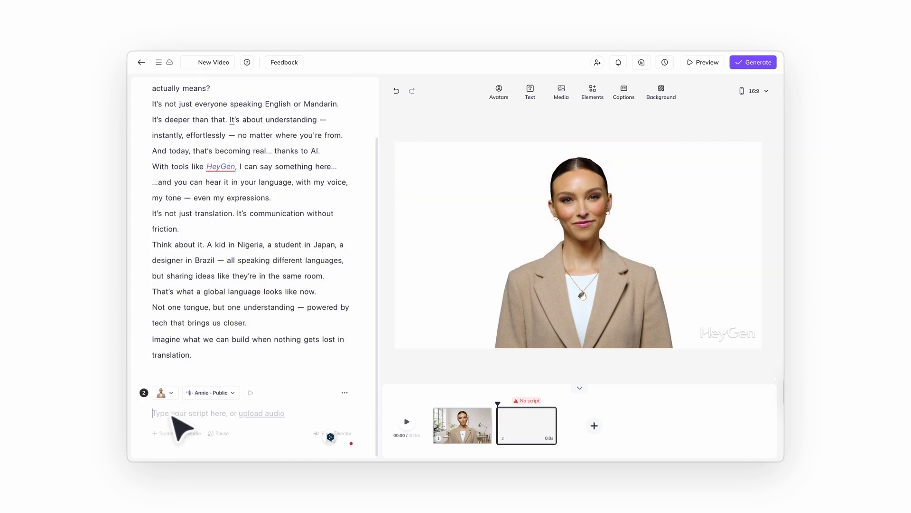
key("ctrl+v")
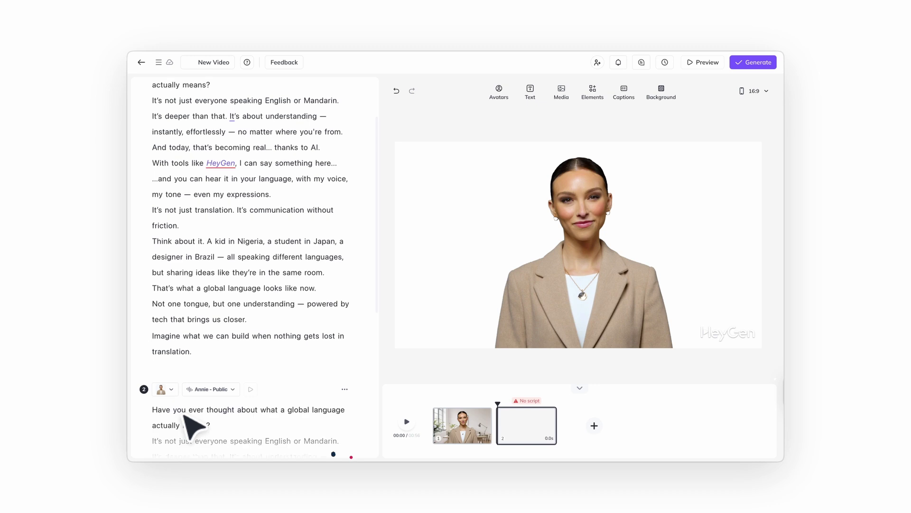
scroll(228, 387, "down", 5)
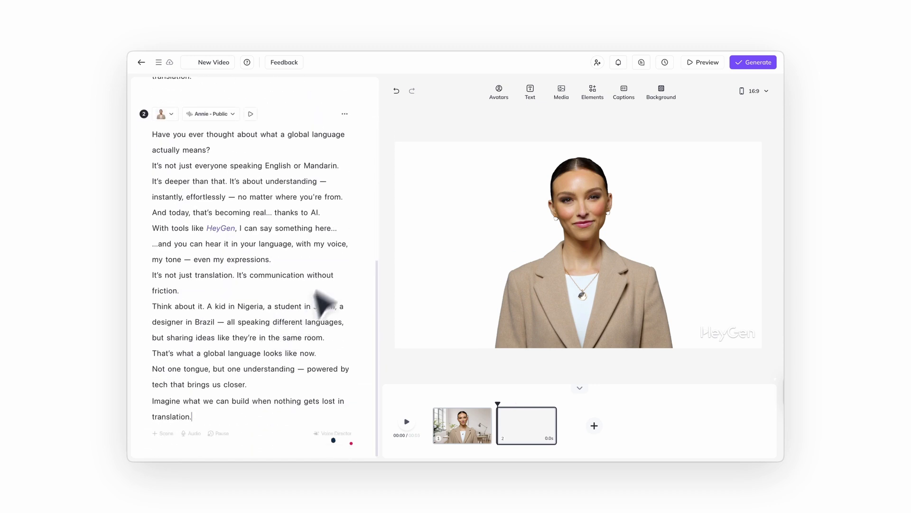
- Translate scene 2's script into Italian (Italy) and apply the translated text to the scene
left_click(345, 114)
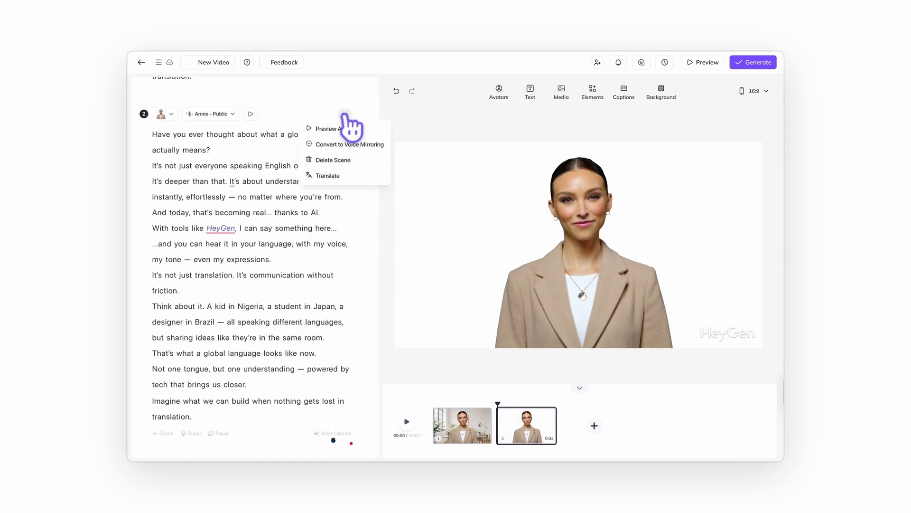
left_click(345, 176)
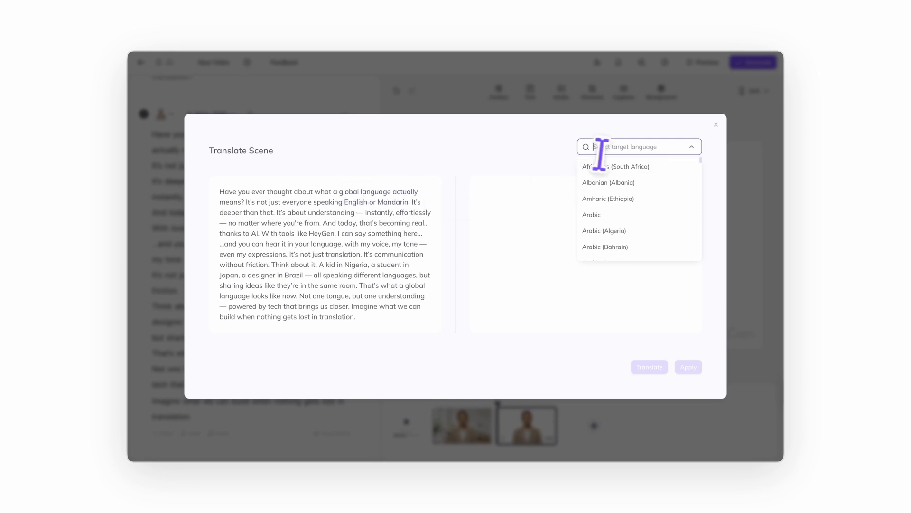
type("ital")
left_click(620, 182)
left_click(648, 369)
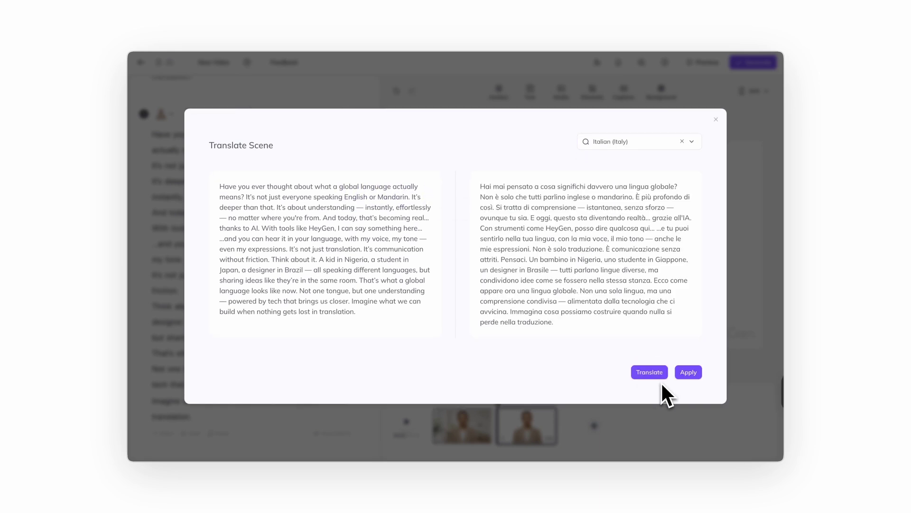
left_click(689, 372)
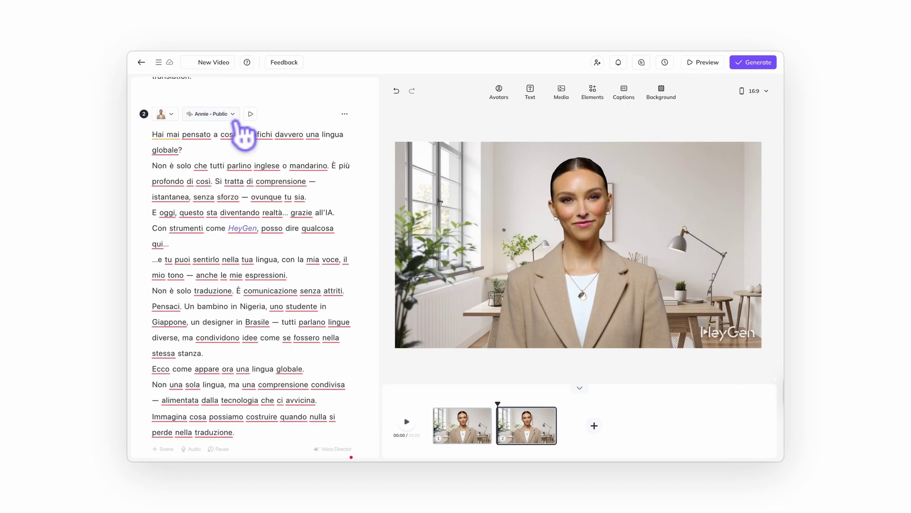
- Set scene 2's voice accent to Italian (Italy)
left_click(233, 115)
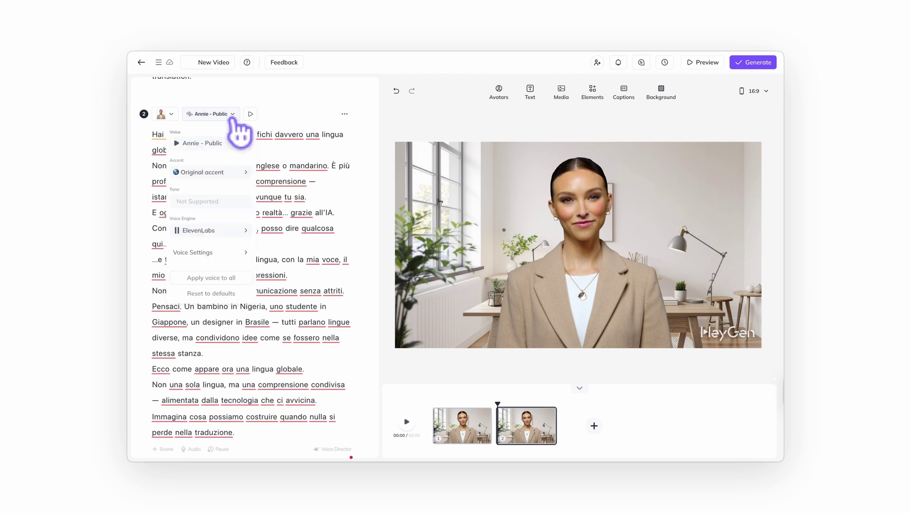
left_click(233, 172)
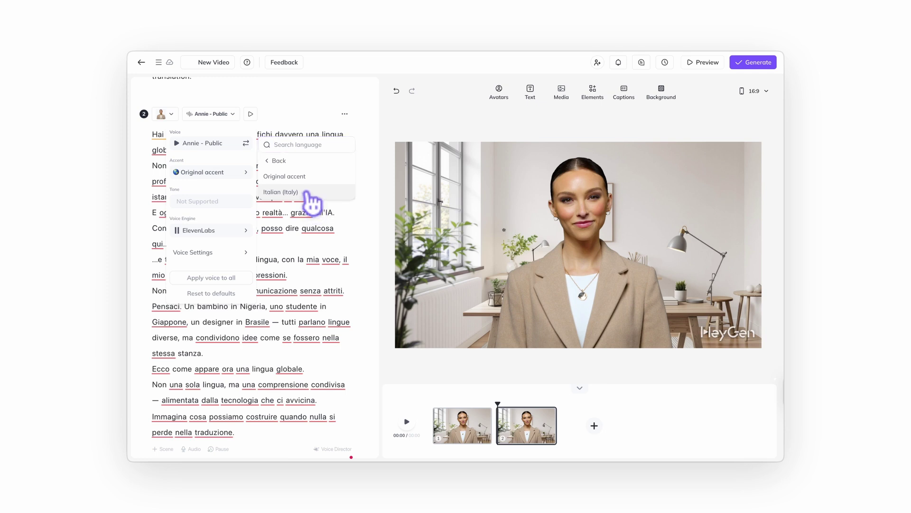
left_click(311, 194)
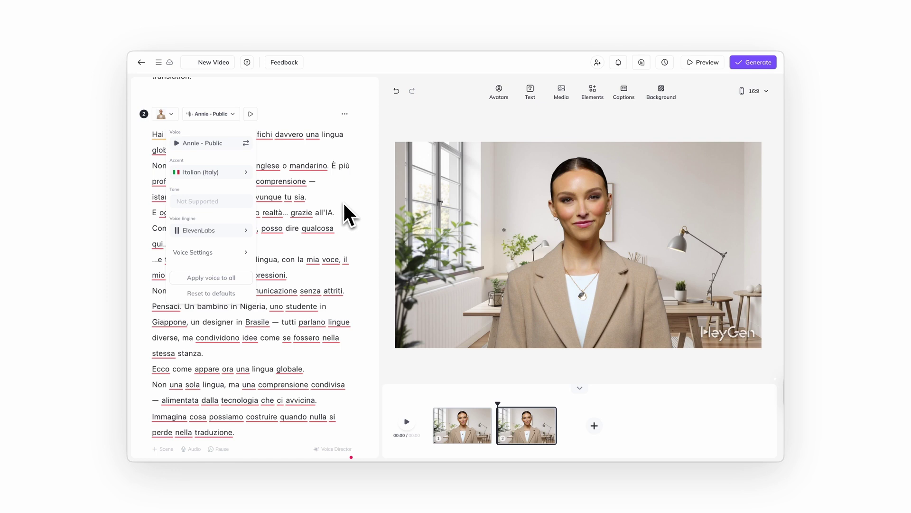
- Switch scene 2's voice back to Original accent and reopen the accent language list
left_click(243, 174)
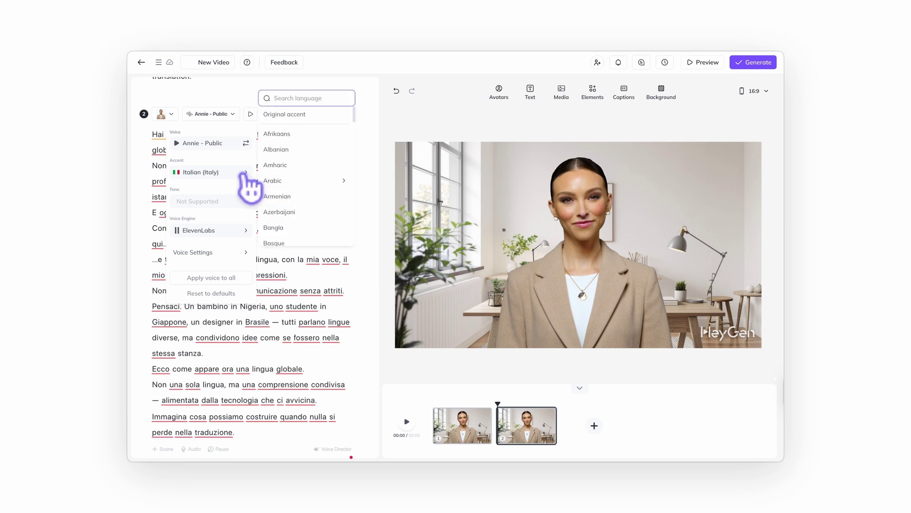
left_click(248, 185)
left_click(248, 174)
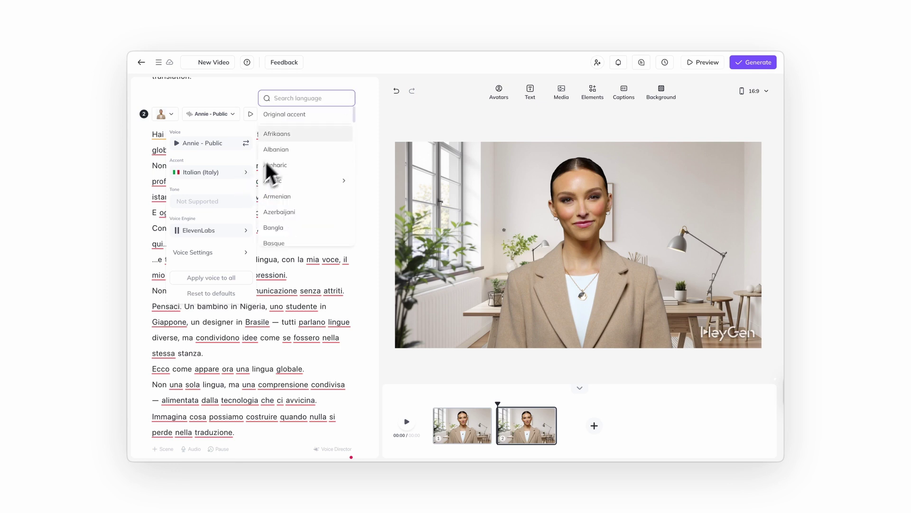
left_click(291, 117)
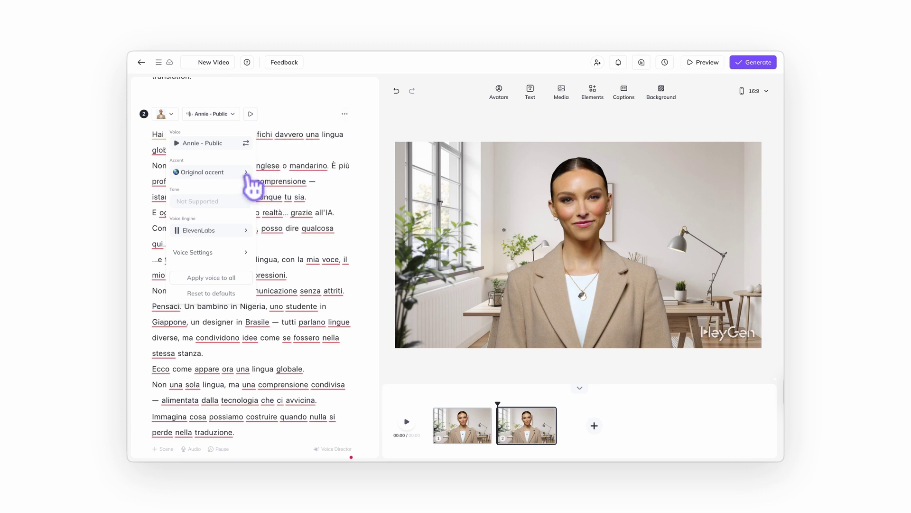
left_click(247, 176)
scroll(314, 213, "down", 10)
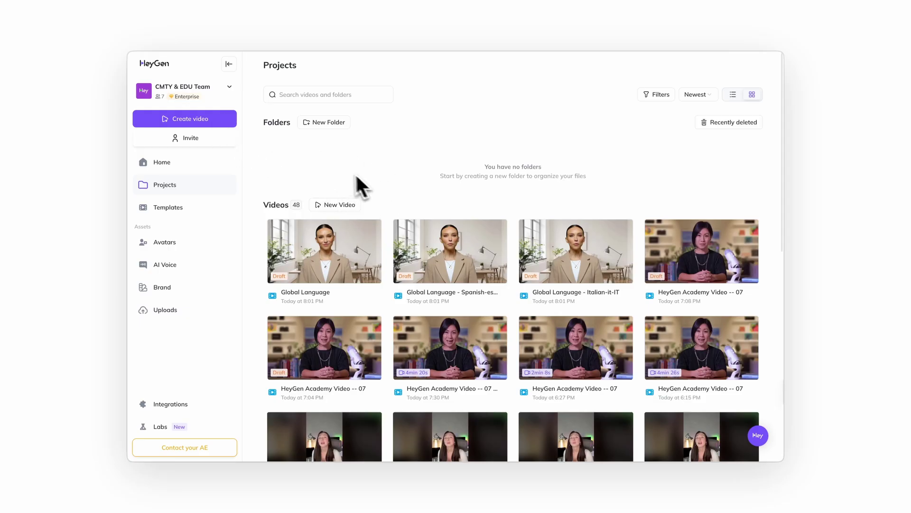
- Create a Translate a video project from a YouTube Shorts link and continue to language settings
left_click(224, 121)
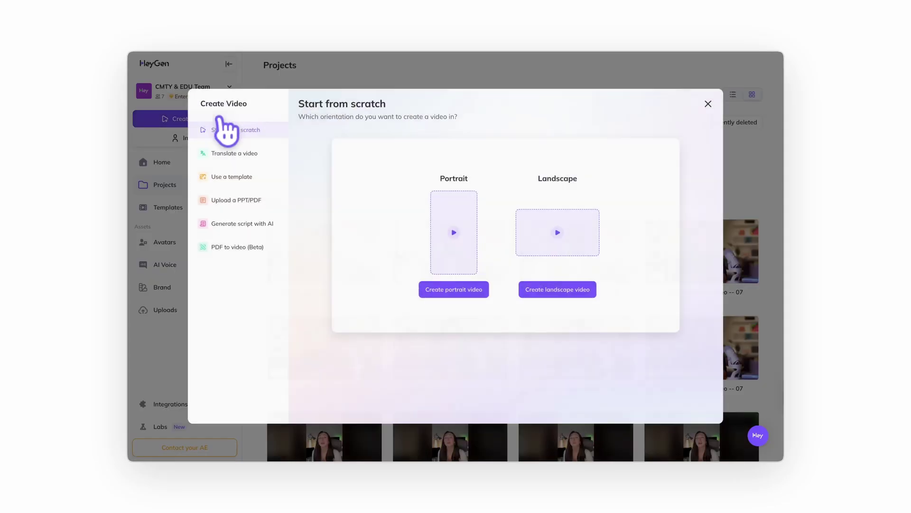
left_click(228, 152)
left_click(397, 341)
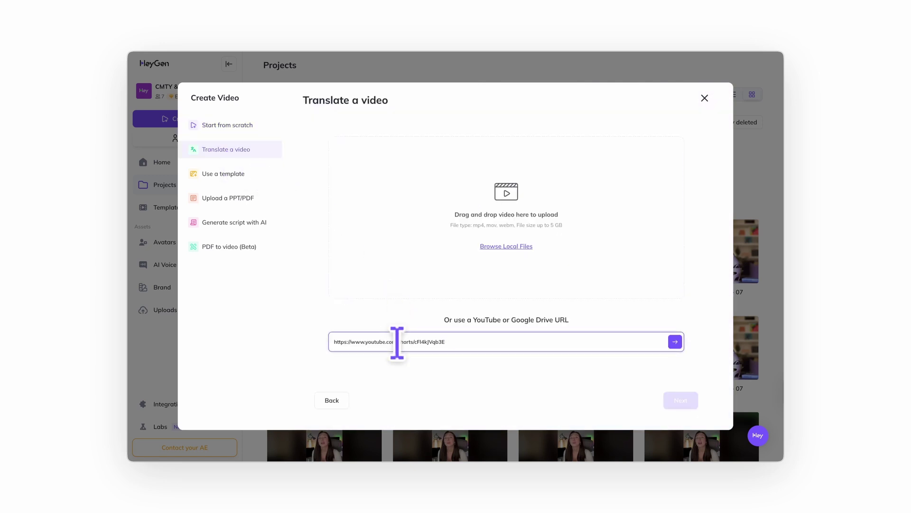
left_click(675, 342)
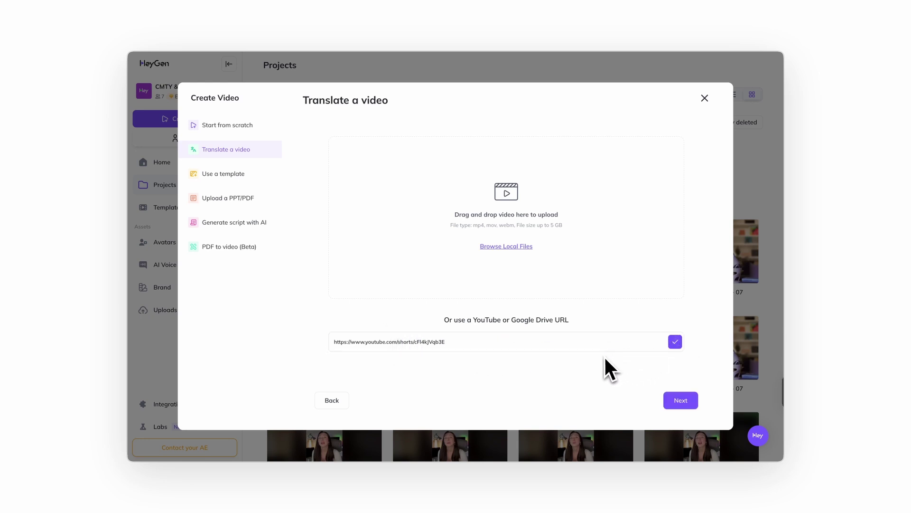
left_click(680, 400)
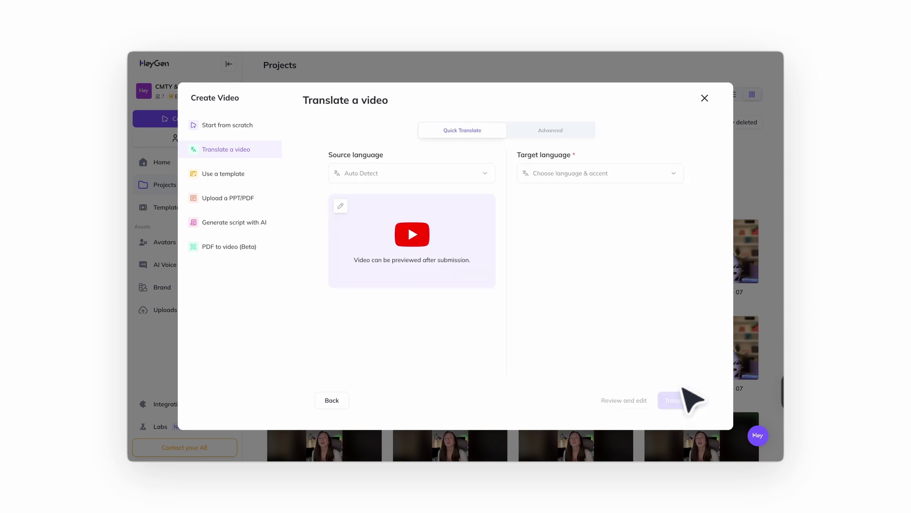
- Choose the YouTube video's target languages, searching 'spa' to add Spanish (Spain)
left_click(626, 172)
type("spai")
left_click(629, 194)
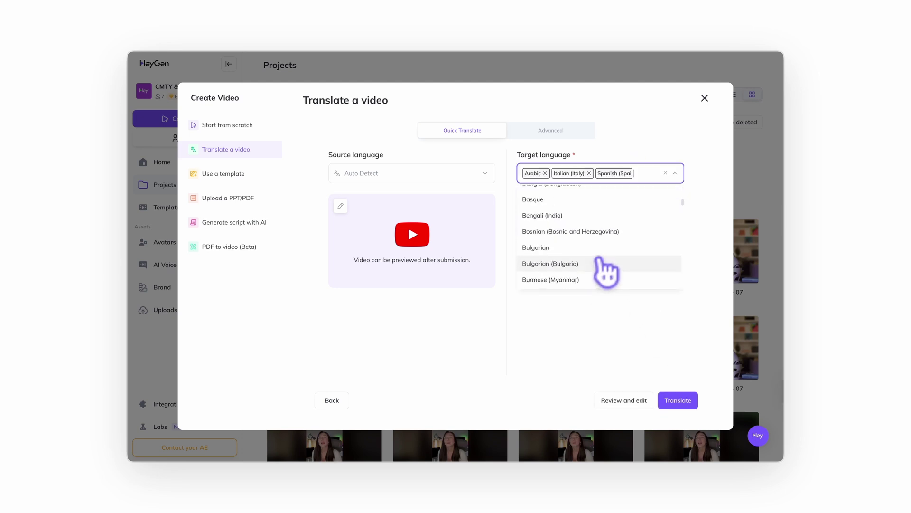
left_click(643, 294)
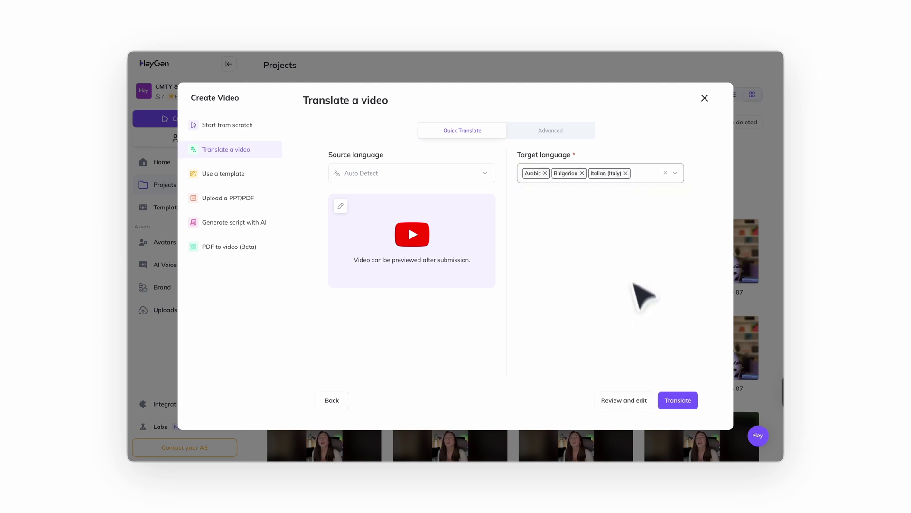
- In the advanced options, keep speakers on Auto Detect and turn on Remove background music
left_click(560, 132)
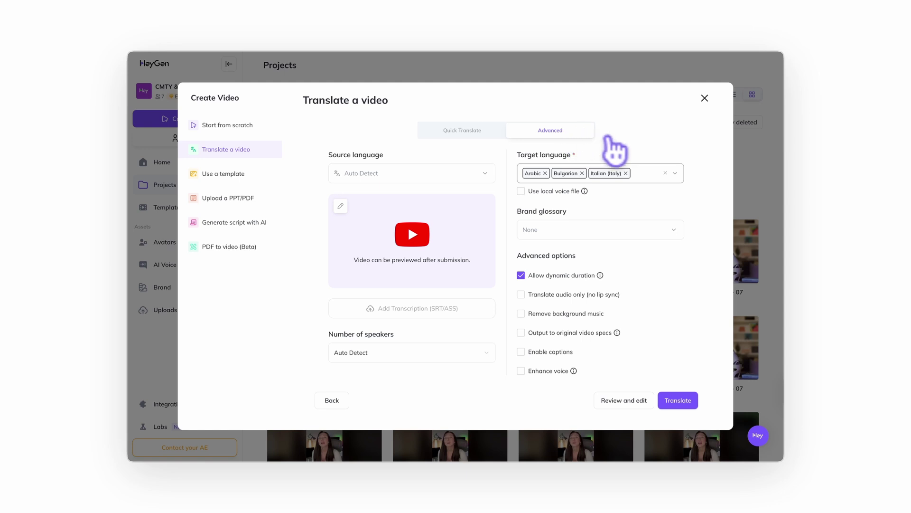
left_click(477, 357)
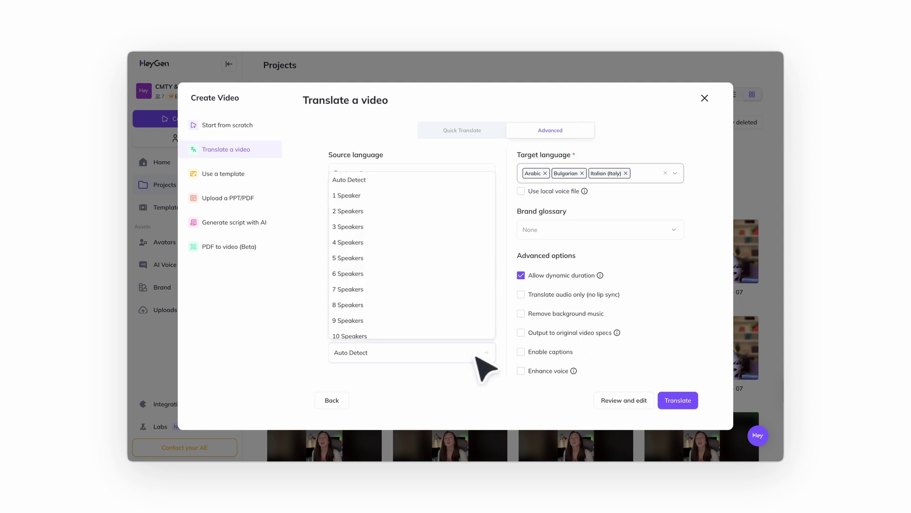
left_click(472, 393)
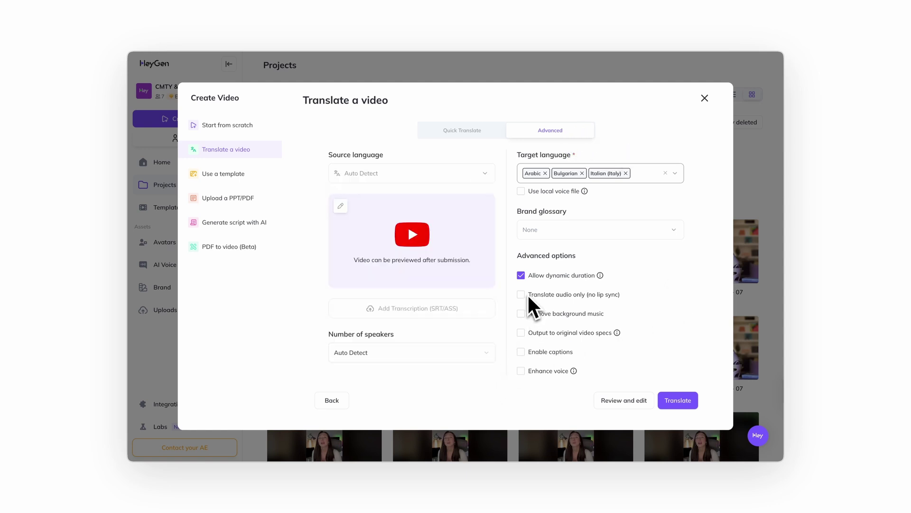
left_click(530, 316)
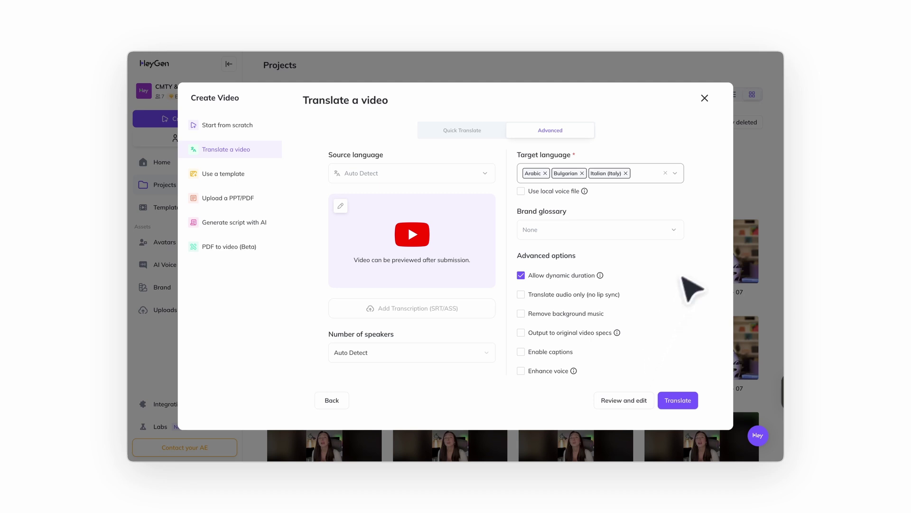
left_click(626, 229)
- Create a new brand voice glossary and add AI to its Don't translate list
left_click(574, 285)
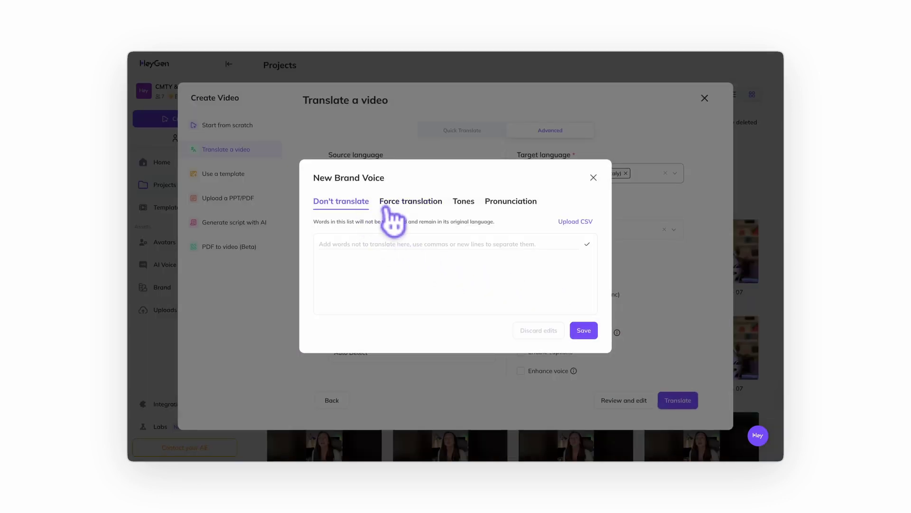
left_click(356, 245)
type("AI")
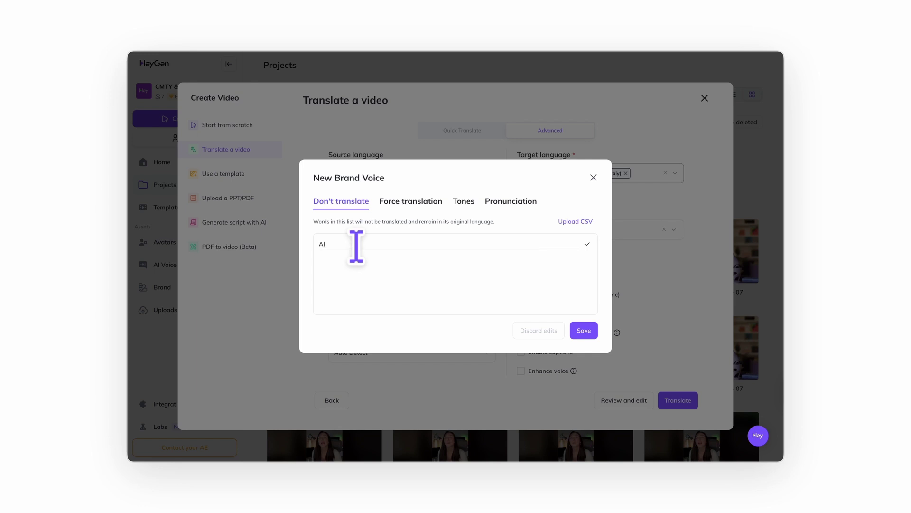
left_click(587, 244)
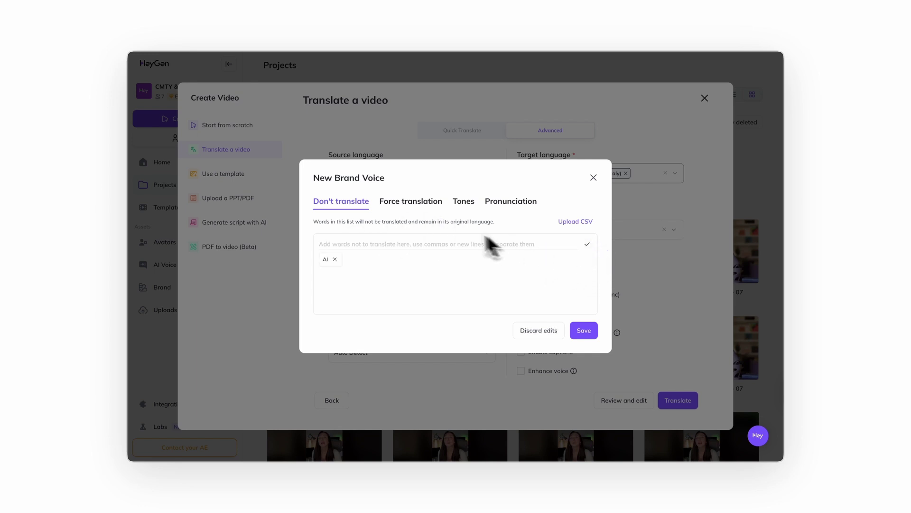
- Add a pronunciation rule spelling HeyGen as 'hey-gen' and save the glossary
left_click(512, 202)
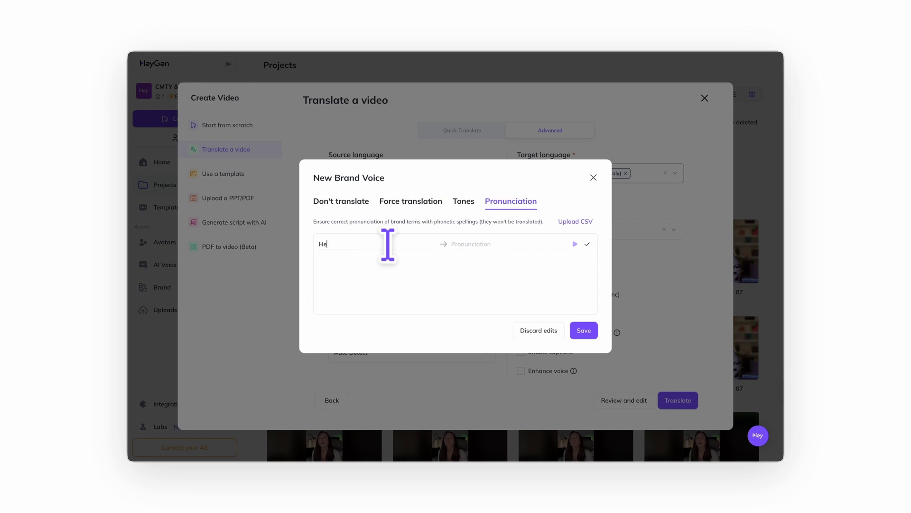
left_click(492, 244)
type("hay-jen")
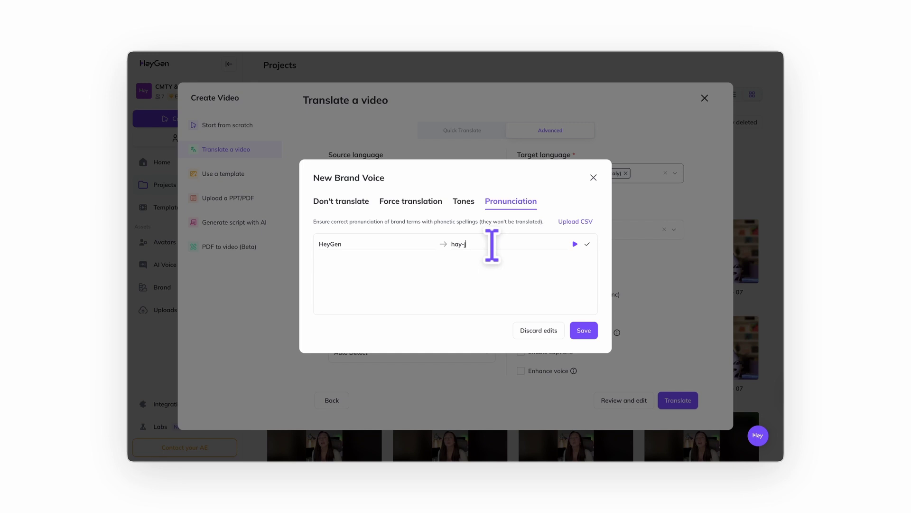
key("ctrl+a")
type("hey-gen")
left_click(588, 244)
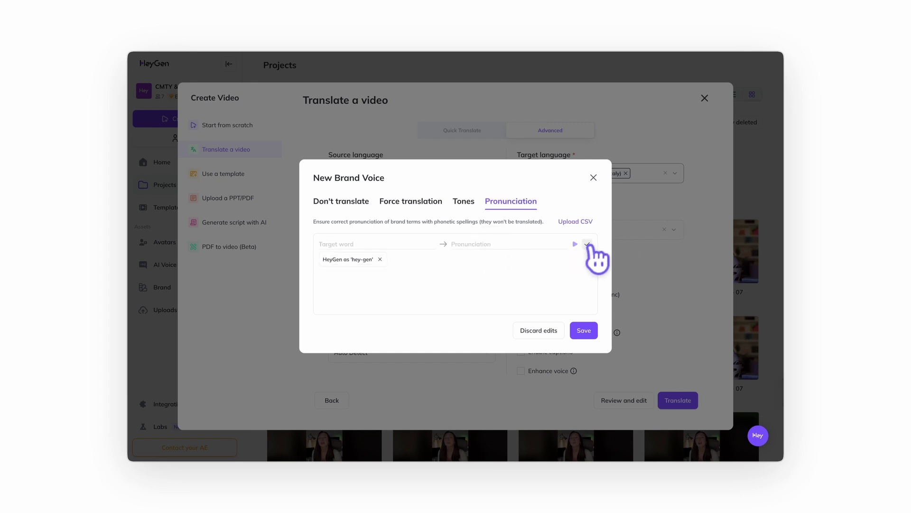
left_click(584, 331)
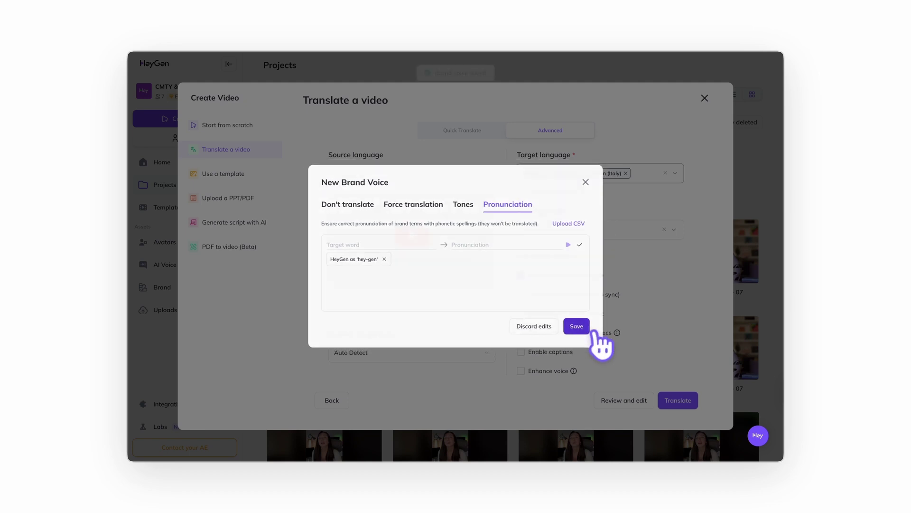